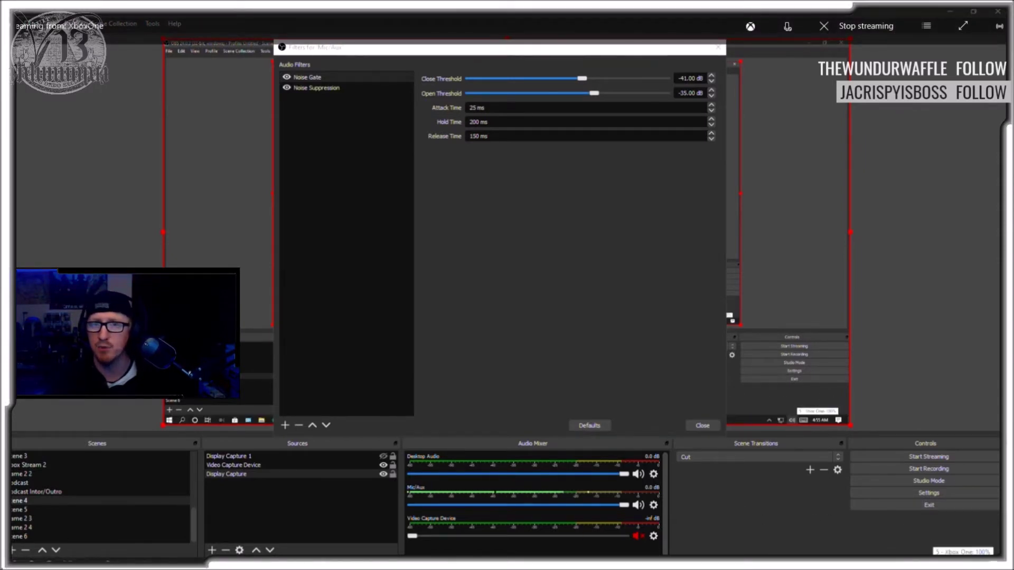
# Open Windows Sound settings from the taskbar volume icon and show the recording devices list
pyautogui.rightClick(927, 565)
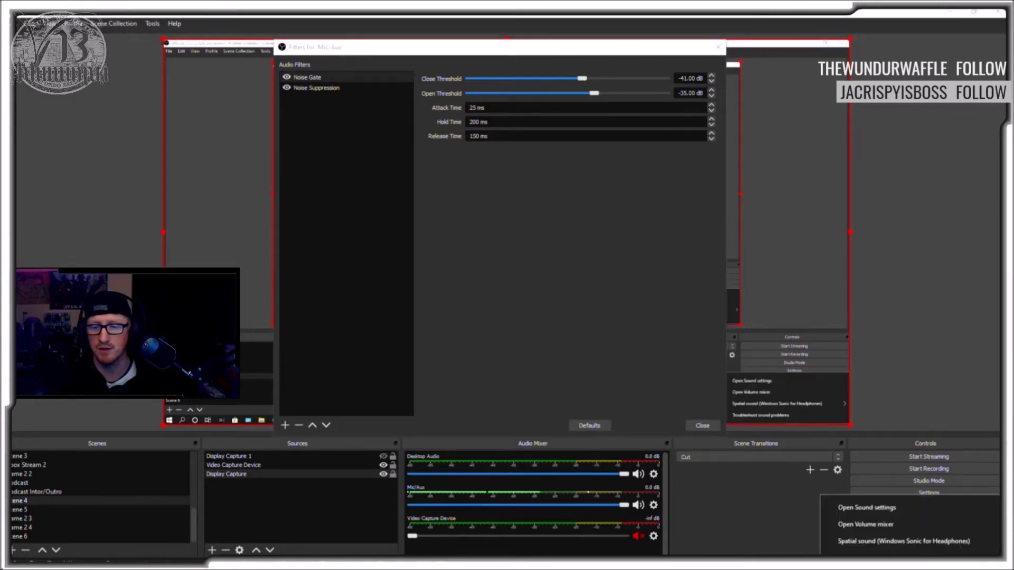
pyautogui.click(898, 513)
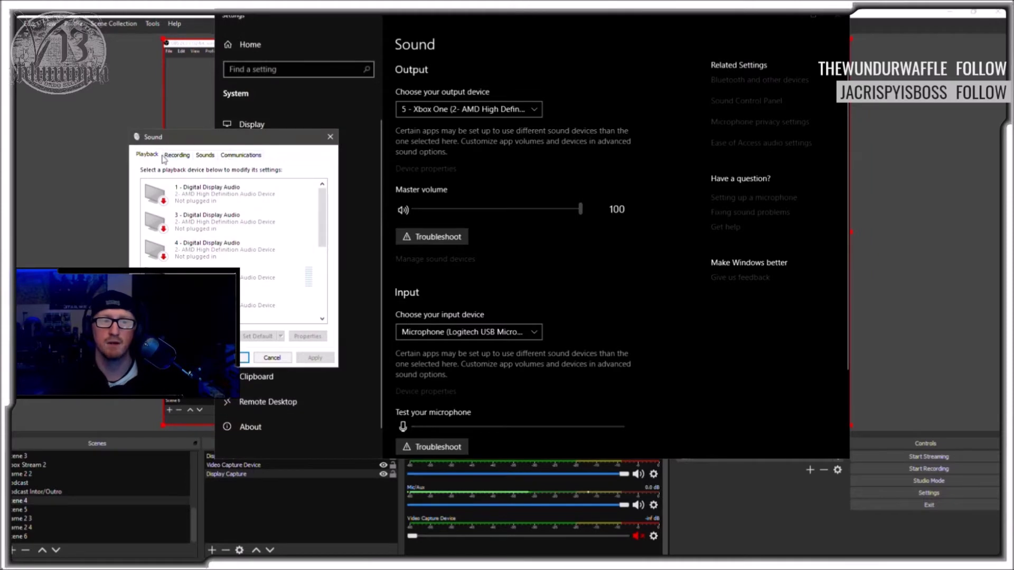
pyautogui.click(166, 156)
# Open the Properties window of the Logitech USB Microphone from the Sound dialog's device list
pyautogui.moveTo(199, 141); pyautogui.dragTo(468, 72)
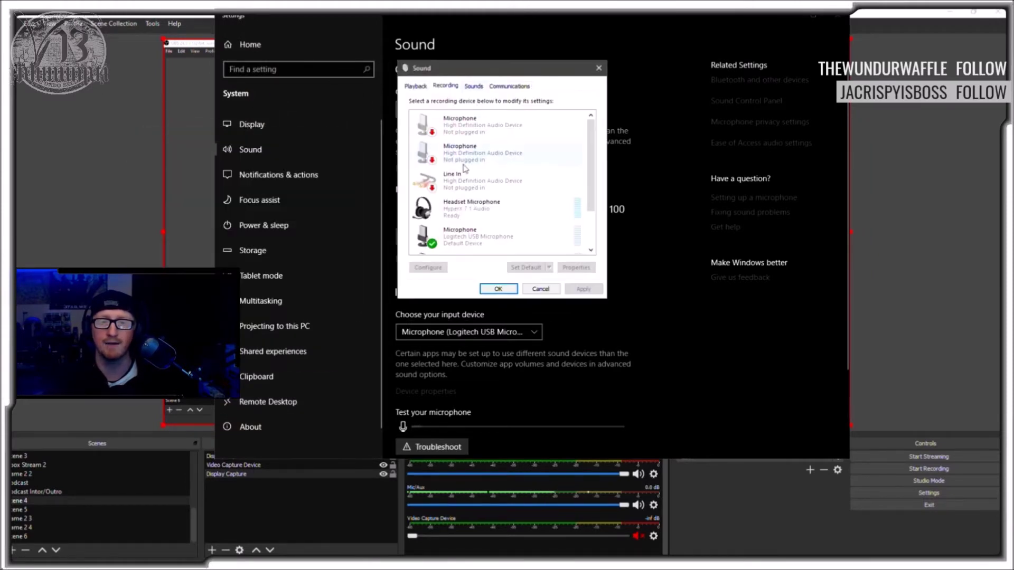
pyautogui.scroll(-2, 504, 175)
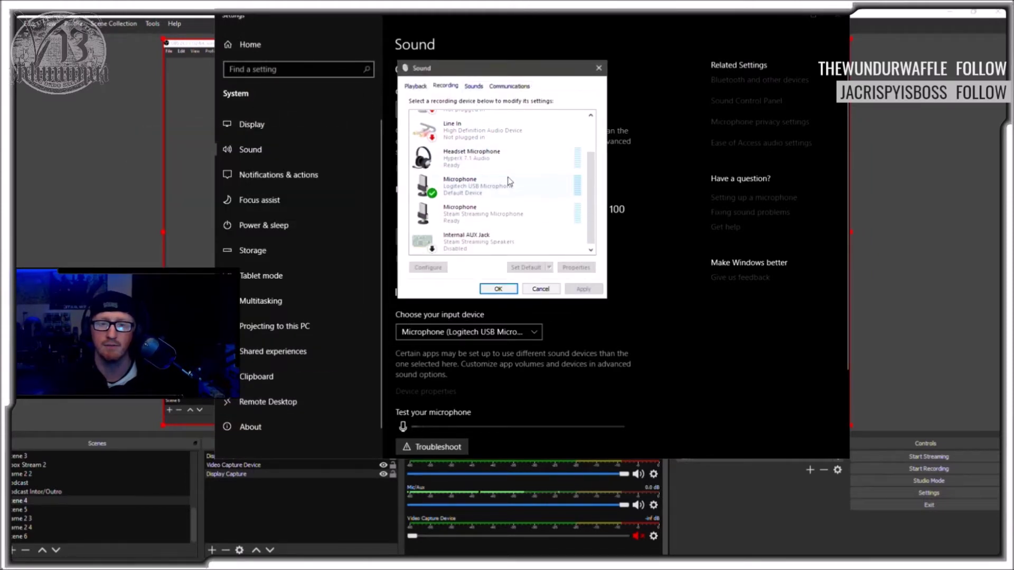
pyautogui.scroll(3, 524, 206)
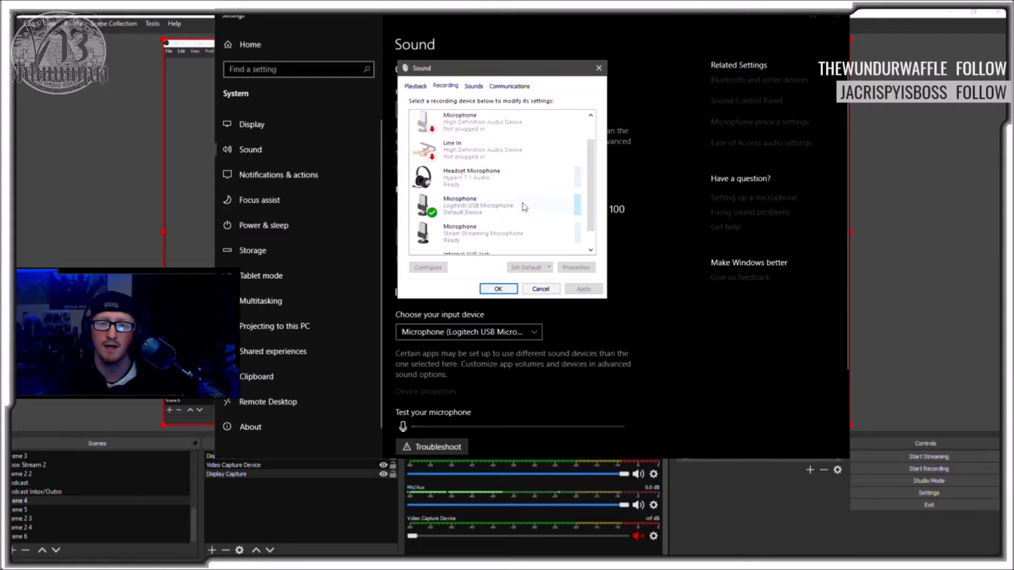
pyautogui.scroll(-1, 524, 212)
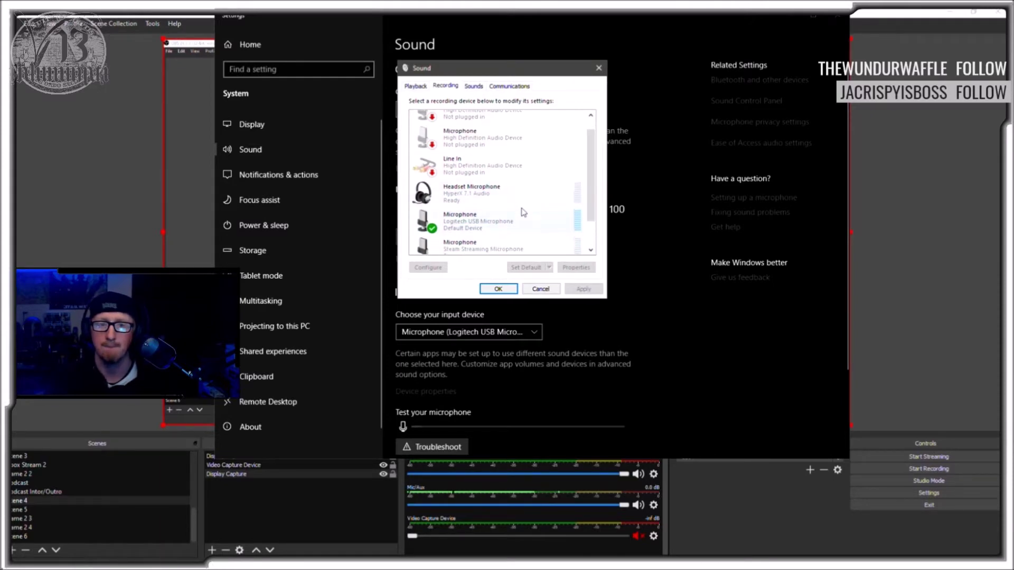
pyautogui.rightClick(472, 234)
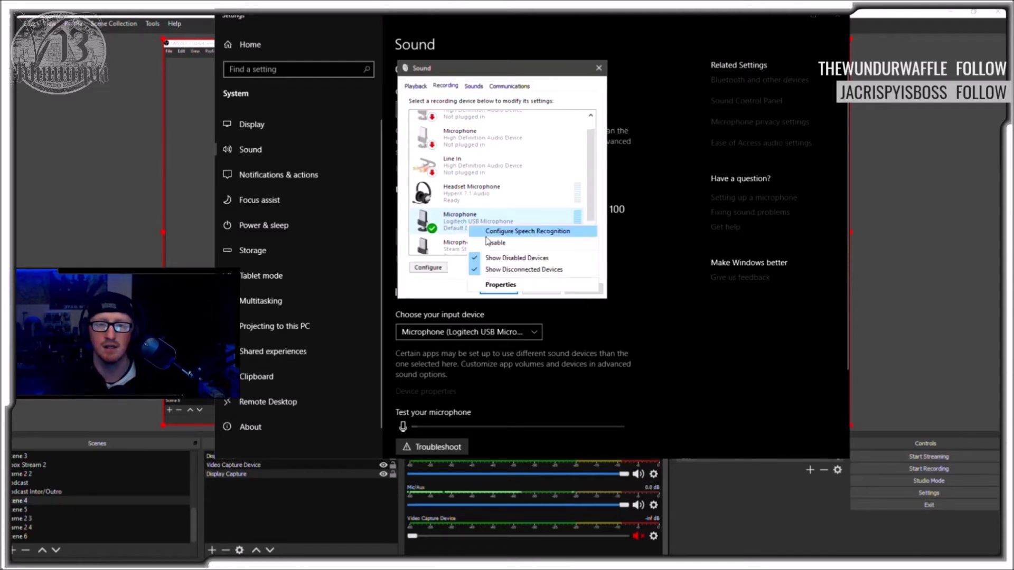
pyautogui.click(520, 288)
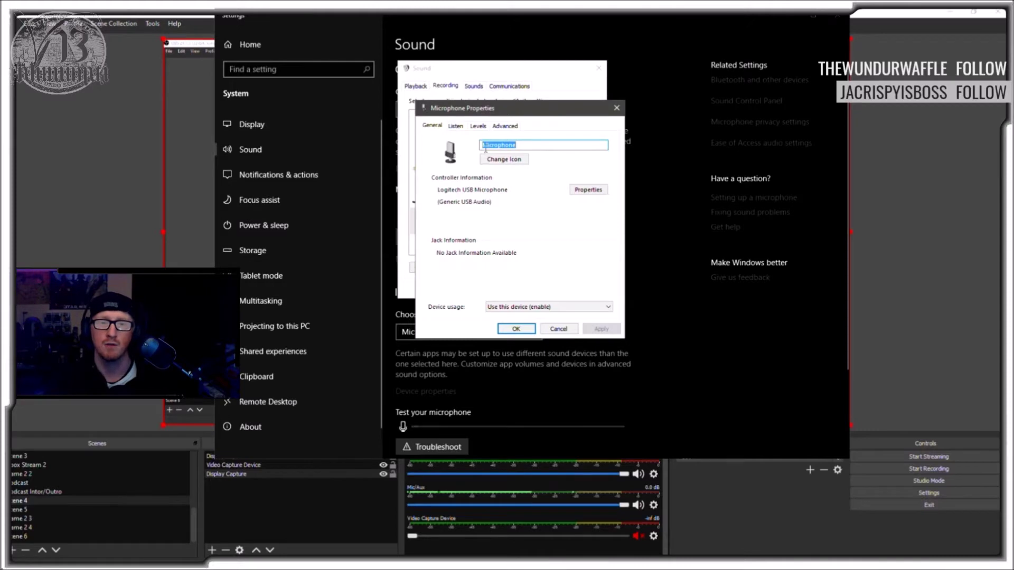
# Check the microphone's input level at 65, then view its listen-back options
pyautogui.moveTo(498, 110); pyautogui.dragTo(601, 95)
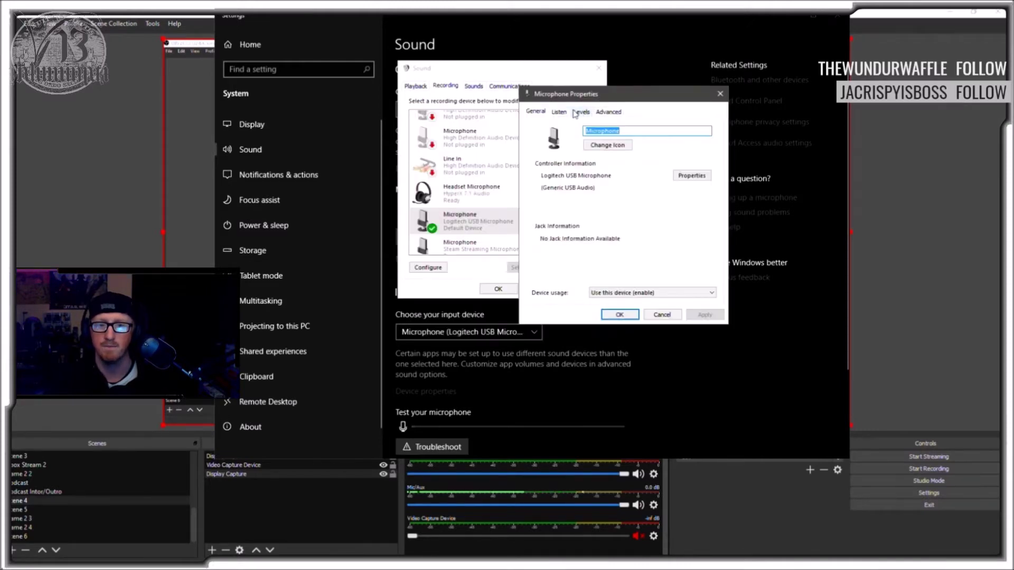
pyautogui.click(580, 113)
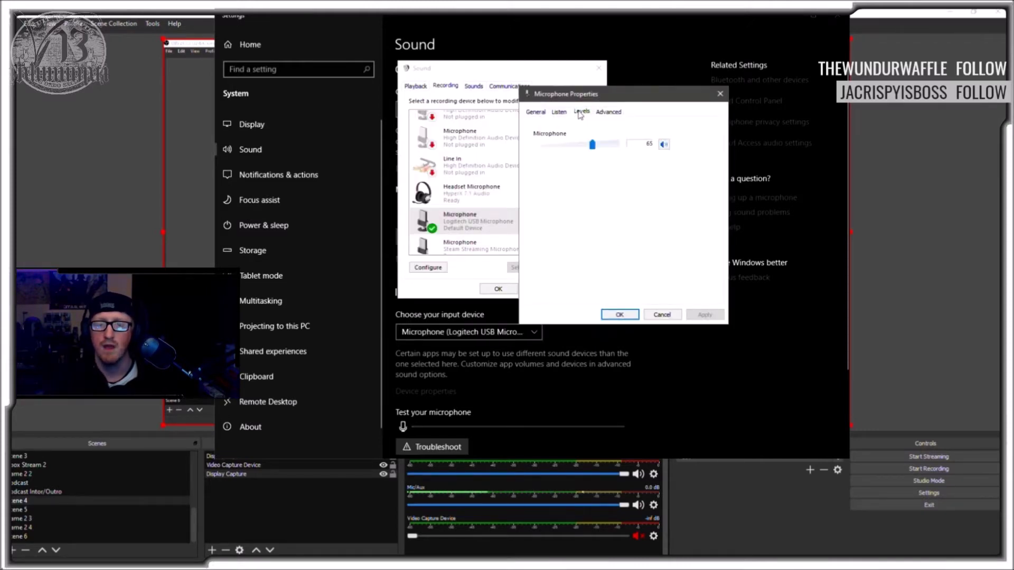
pyautogui.click(567, 115)
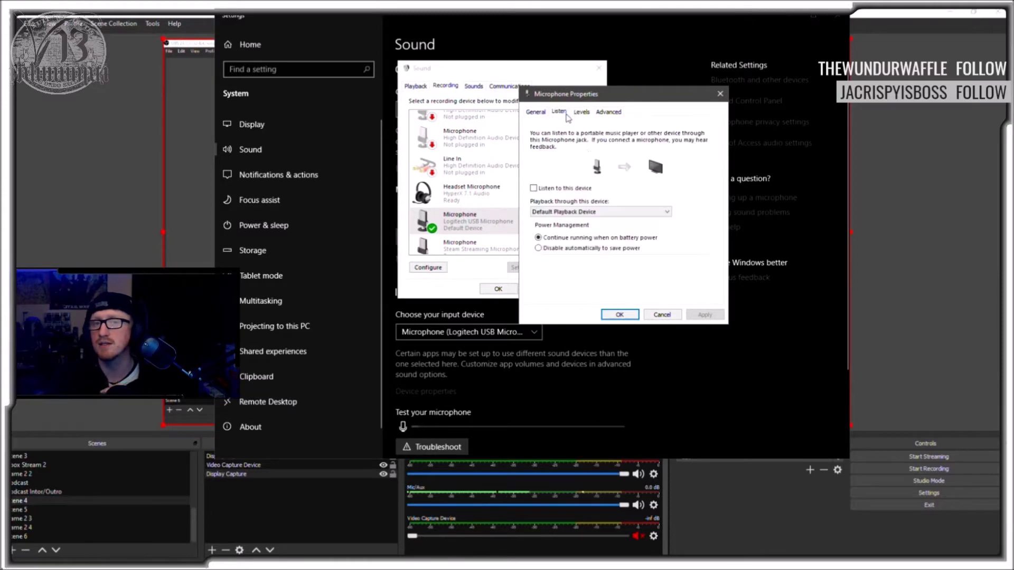
# Turn microphone listen-back on, then off, applying each change, and return to the Levels page
pyautogui.click(564, 189)
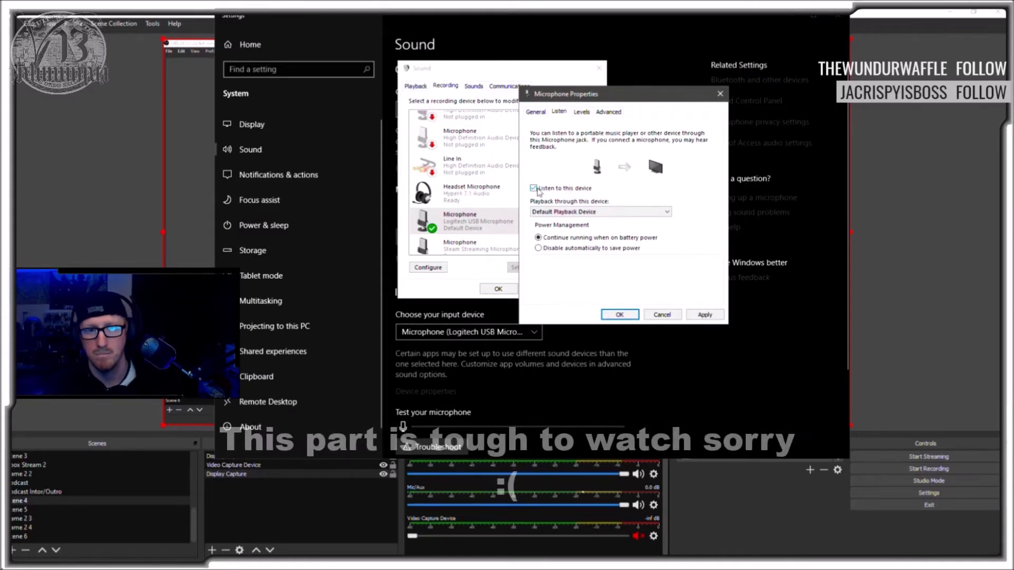
pyautogui.click(707, 316)
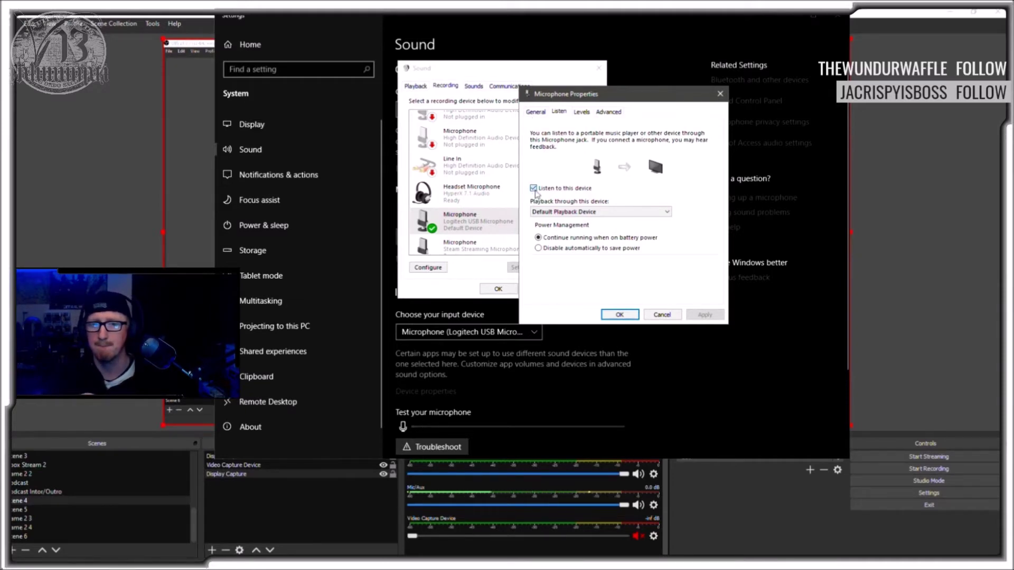
pyautogui.click(533, 188)
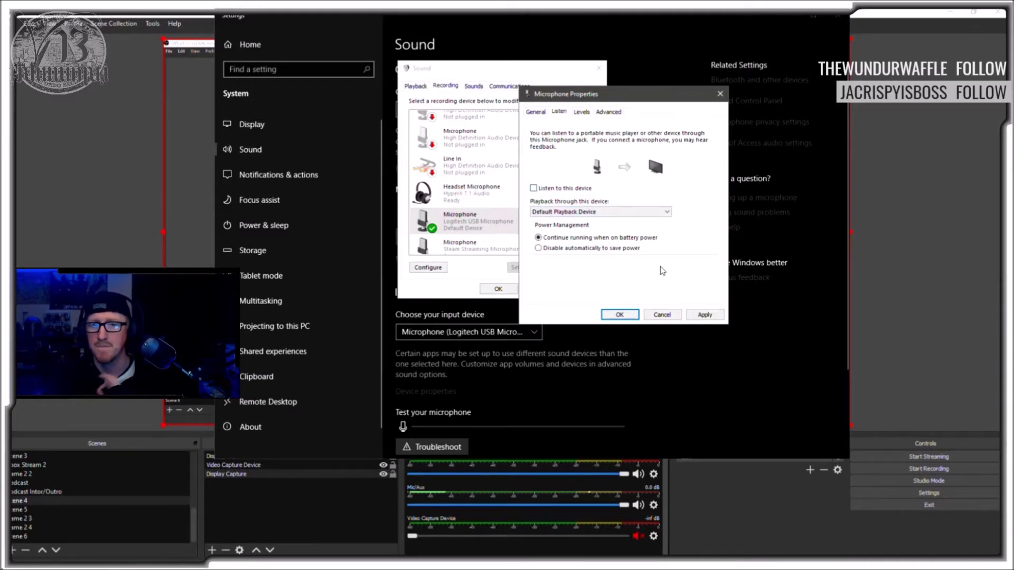
pyautogui.click(702, 315)
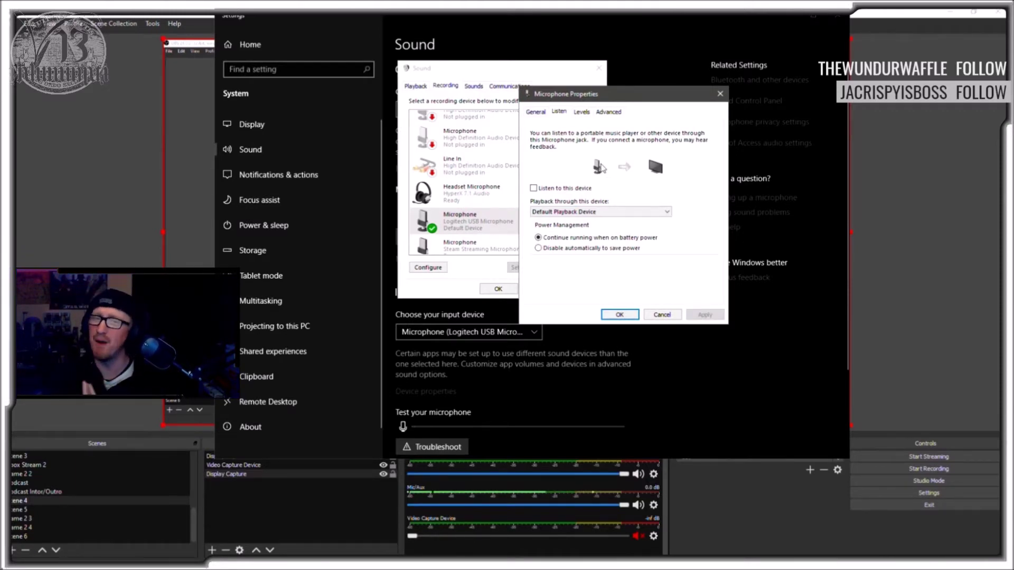
pyautogui.click(582, 114)
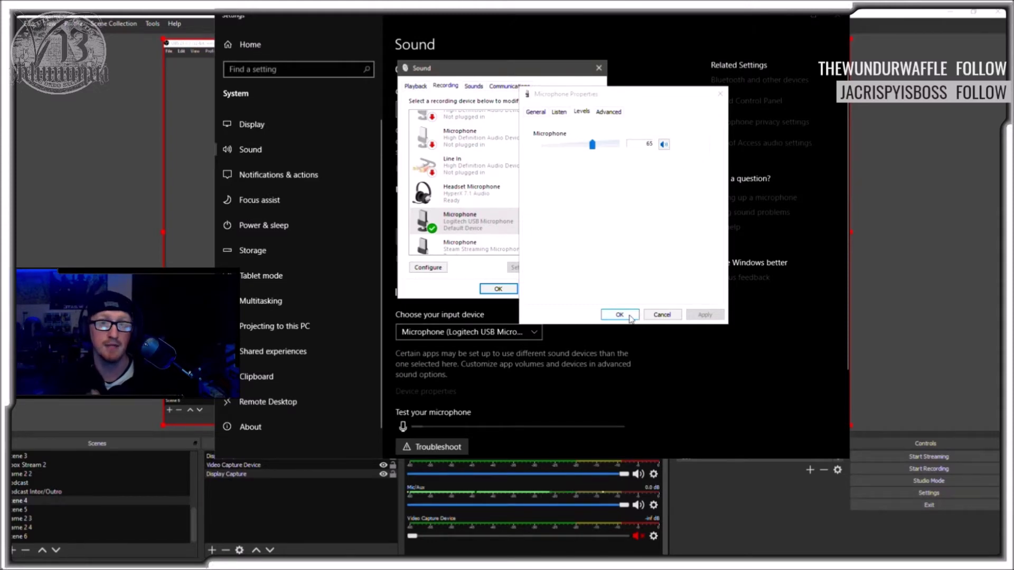
# Keep the microphone level at 65 and close both Microphone Properties and the Sound dialog
pyautogui.click(628, 316)
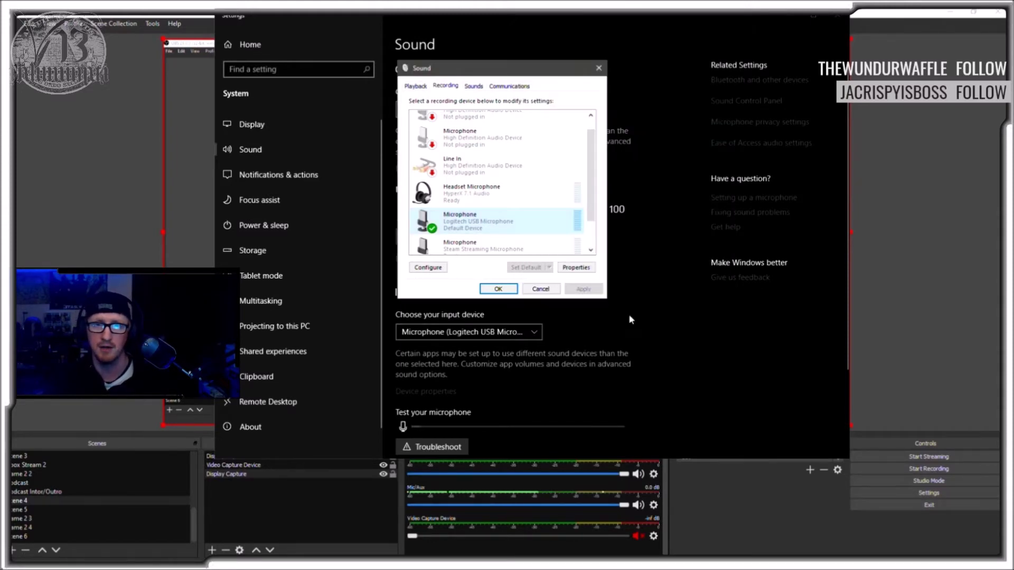
pyautogui.click(498, 289)
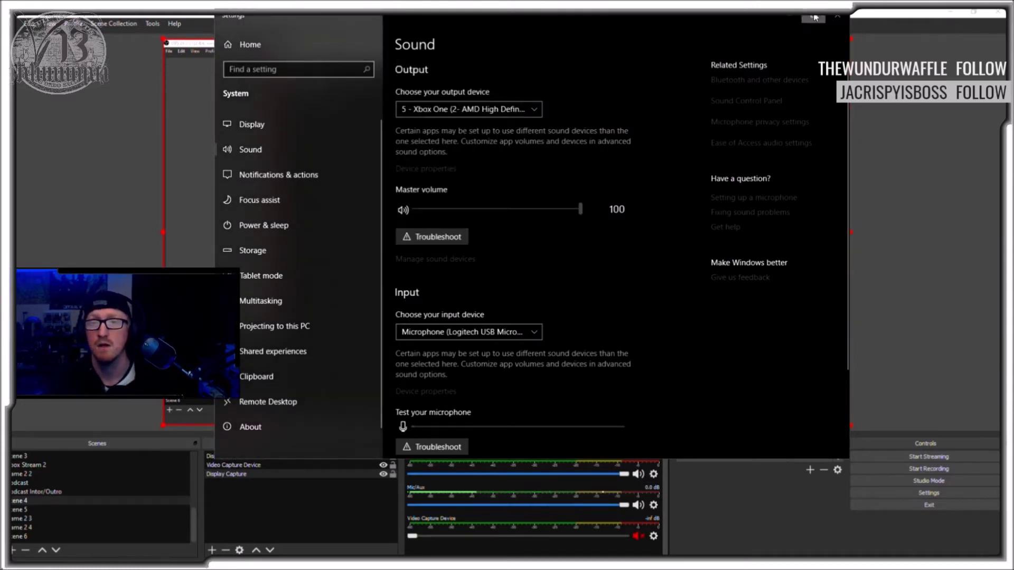
# Close Windows Settings and open the filters of the Mic/Aux source in OBS
pyautogui.click(836, 15)
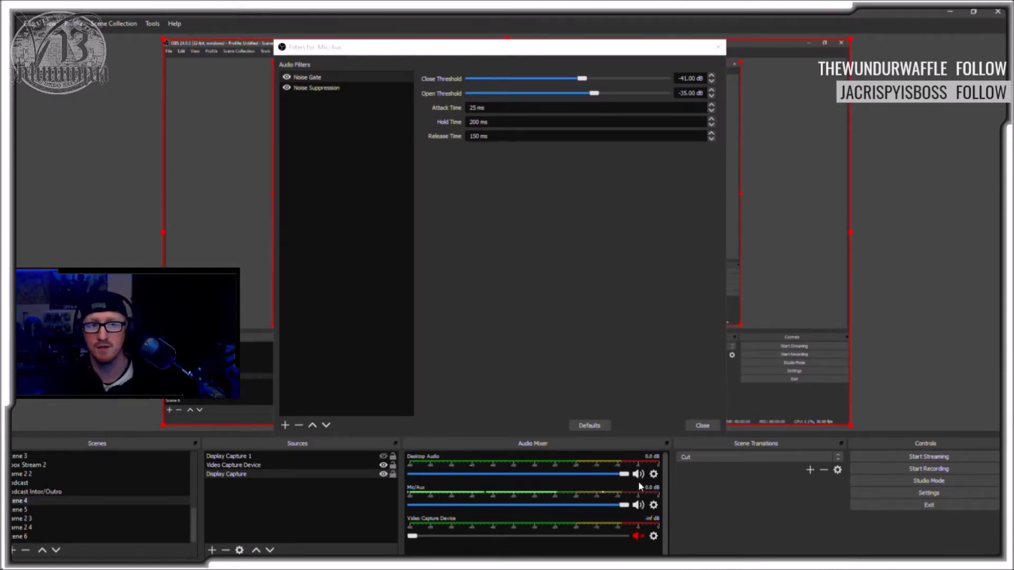
pyautogui.click(654, 505)
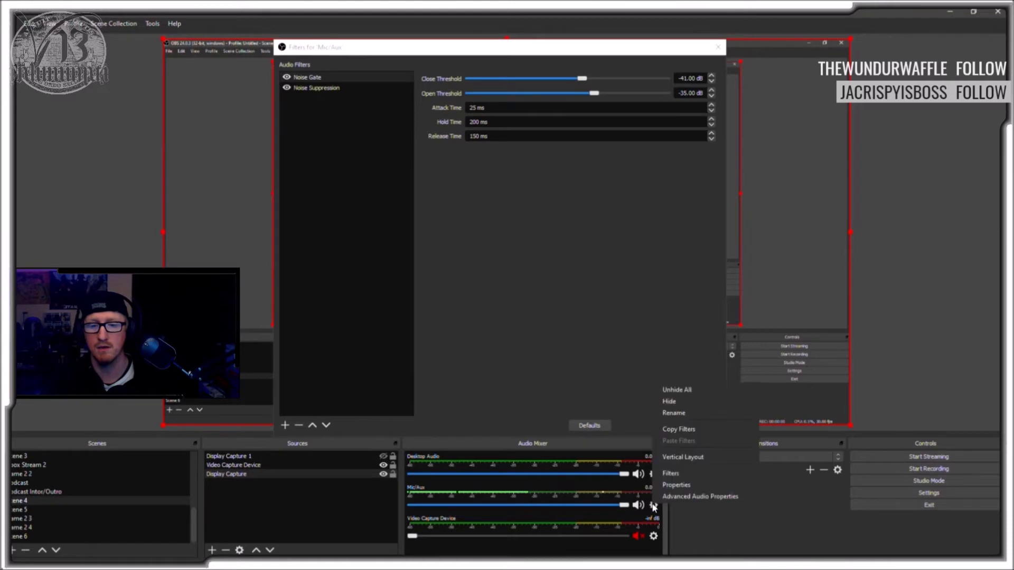
pyautogui.click(669, 473)
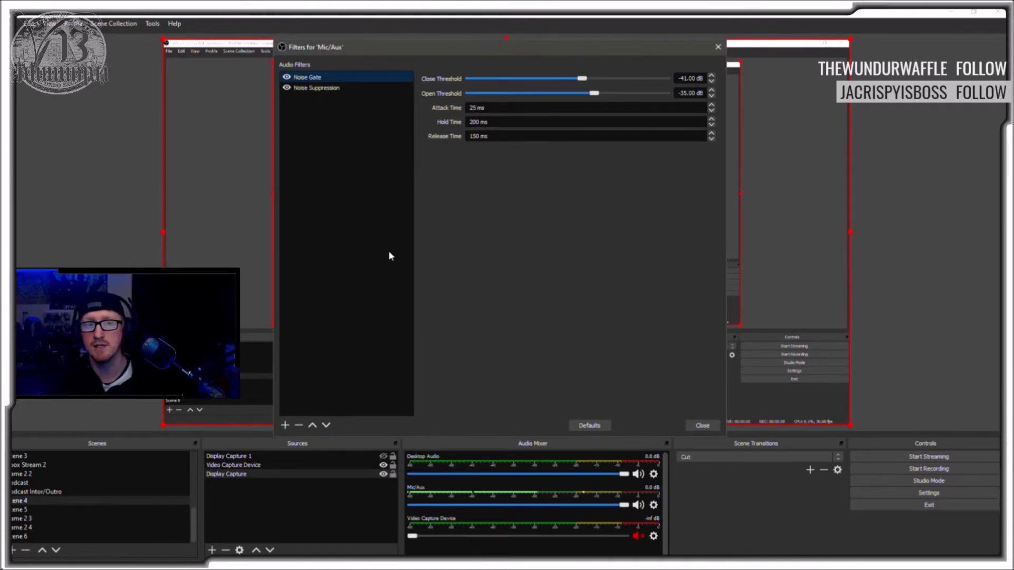
# Compare Noise Gate (-41 dB close, -35 dB open) with Noise Suppression, ending on Noise Suppression
pyautogui.click(295, 88)
pyautogui.click(309, 77)
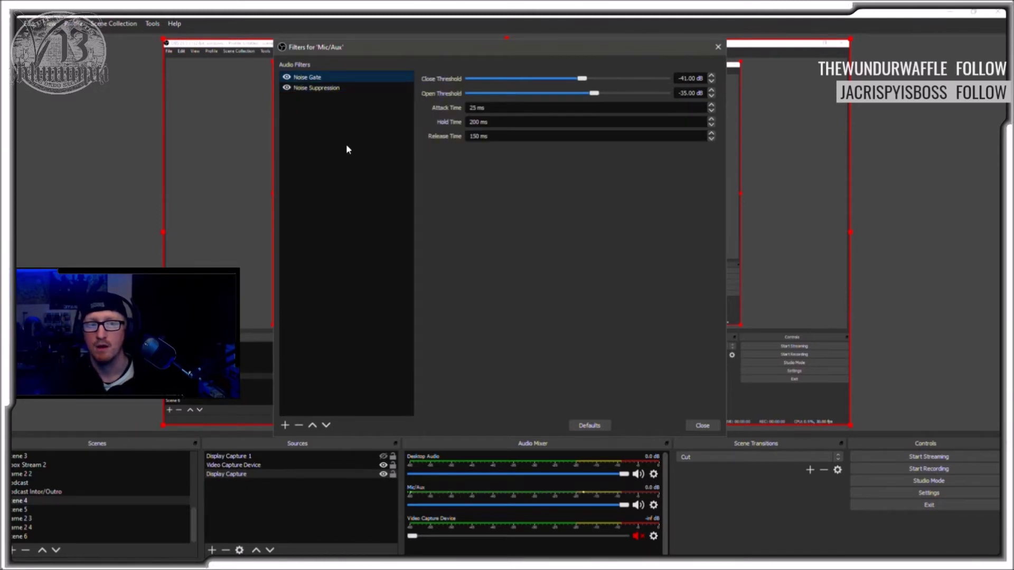
pyautogui.click(319, 87)
pyautogui.click(307, 79)
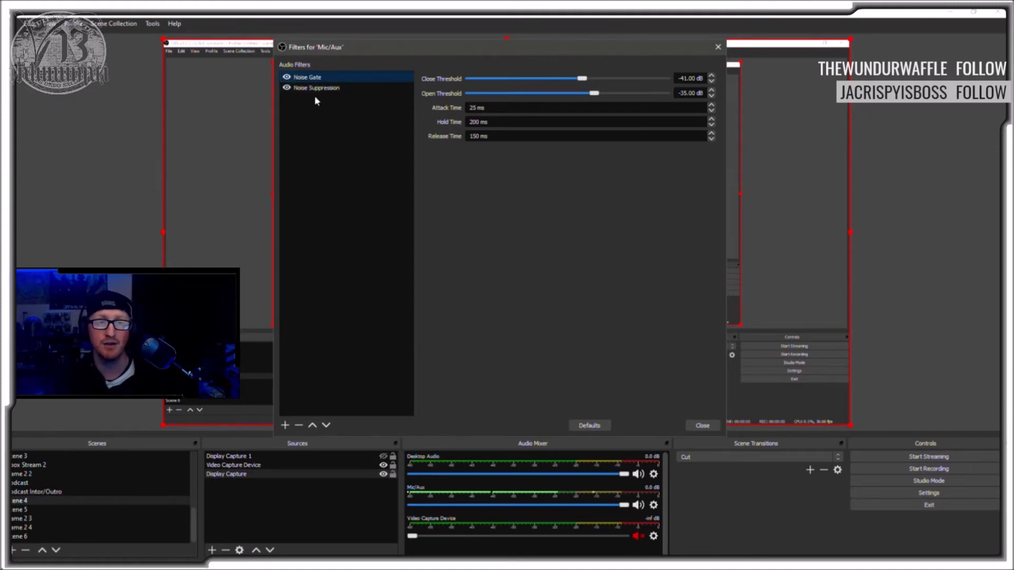
pyautogui.click(318, 91)
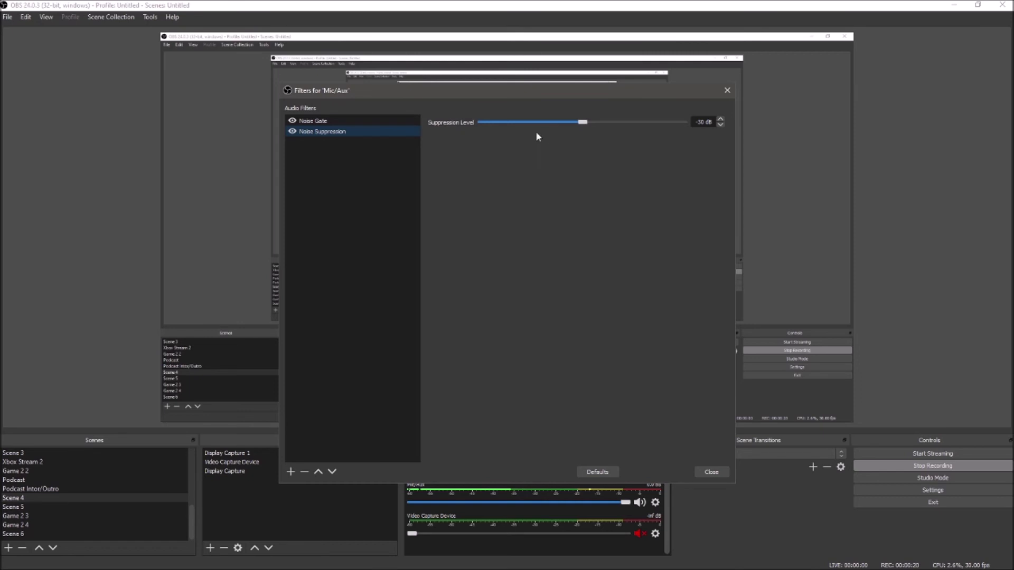
# Sweep the suppression level to -60 dB, reset it to -30 dB, then raise it to 0 dB
pyautogui.click(582, 123)
pyautogui.moveTo(582, 123); pyautogui.dragTo(401, 111)
pyautogui.moveTo(484, 123); pyautogui.dragTo(565, 125)
pyautogui.click(615, 469)
pyautogui.moveTo(585, 123); pyautogui.dragTo(652, 125)
pyautogui.moveTo(650, 124); pyautogui.dragTo(774, 231)
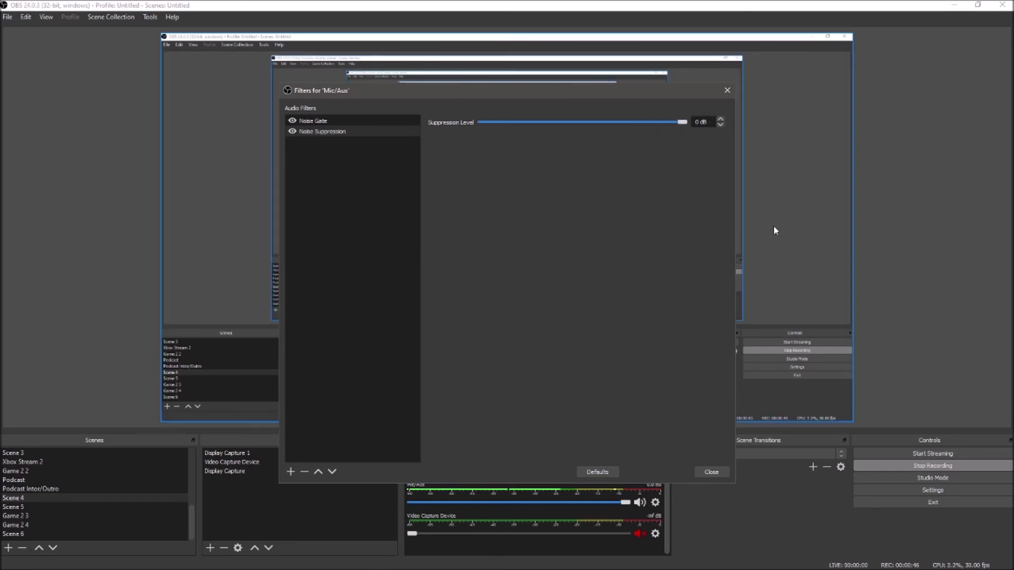
# Close the Mic/Aux filters window and reset Noise Suppression to its -30 dB default
pyautogui.click(720, 473)
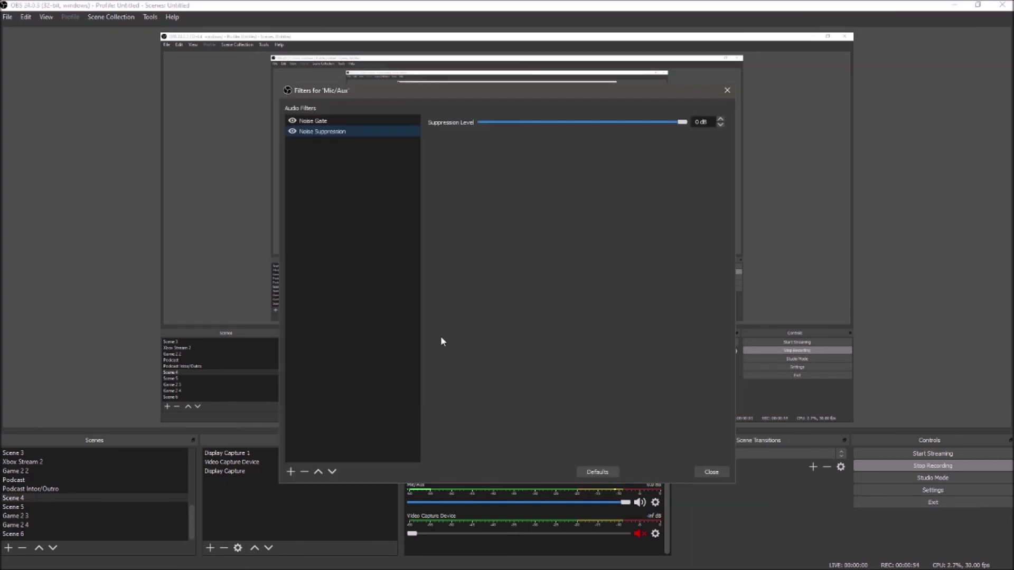
pyautogui.click(607, 472)
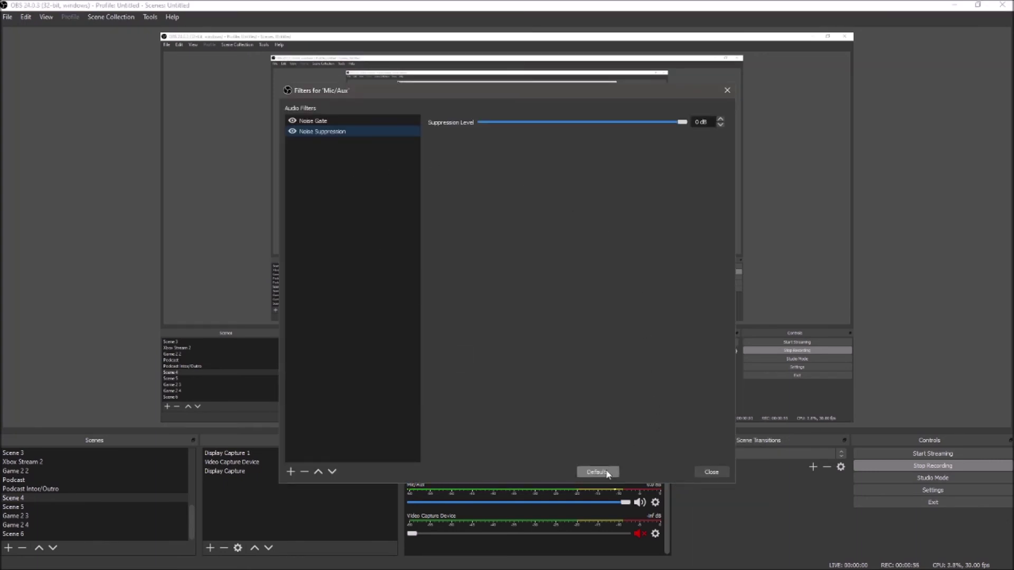